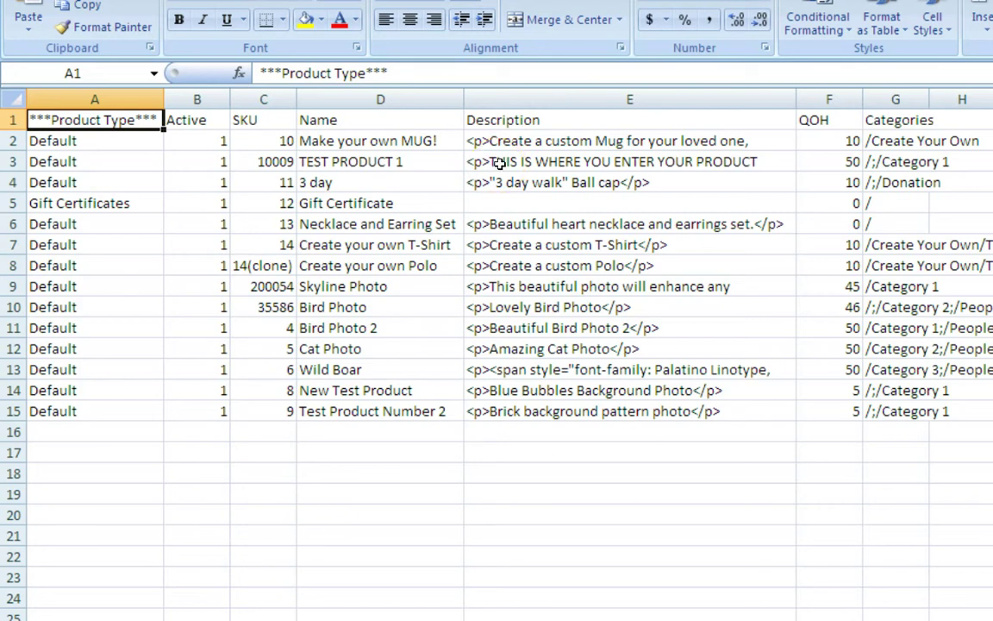
Set the QOH values for Create your own T-Shirt and Create your own Polo to 30.
{"action": "left_click", "coordinate": [850, 249]}
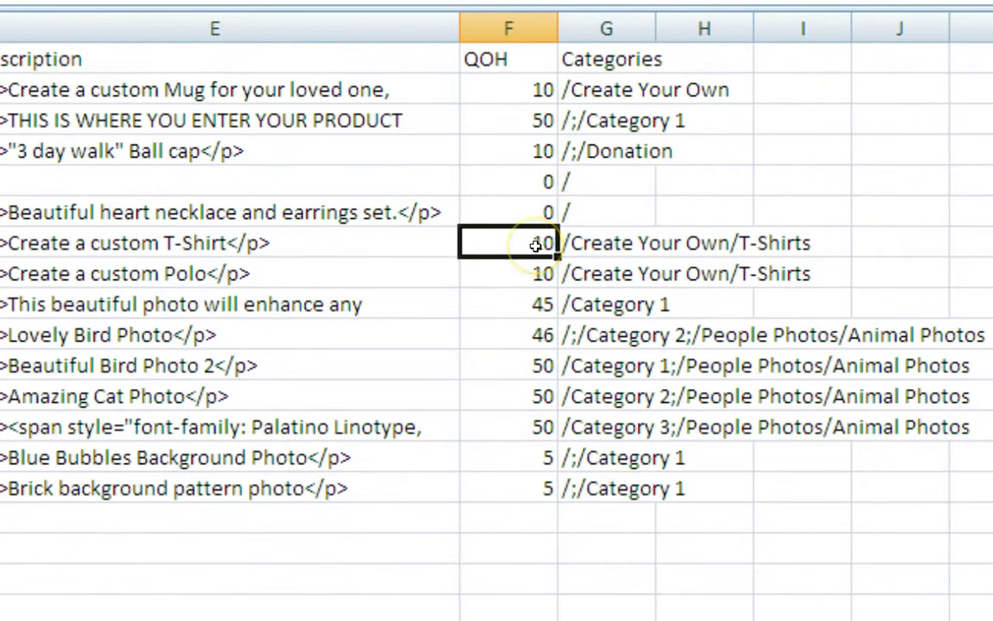
{"action": "type", "text": "3"}
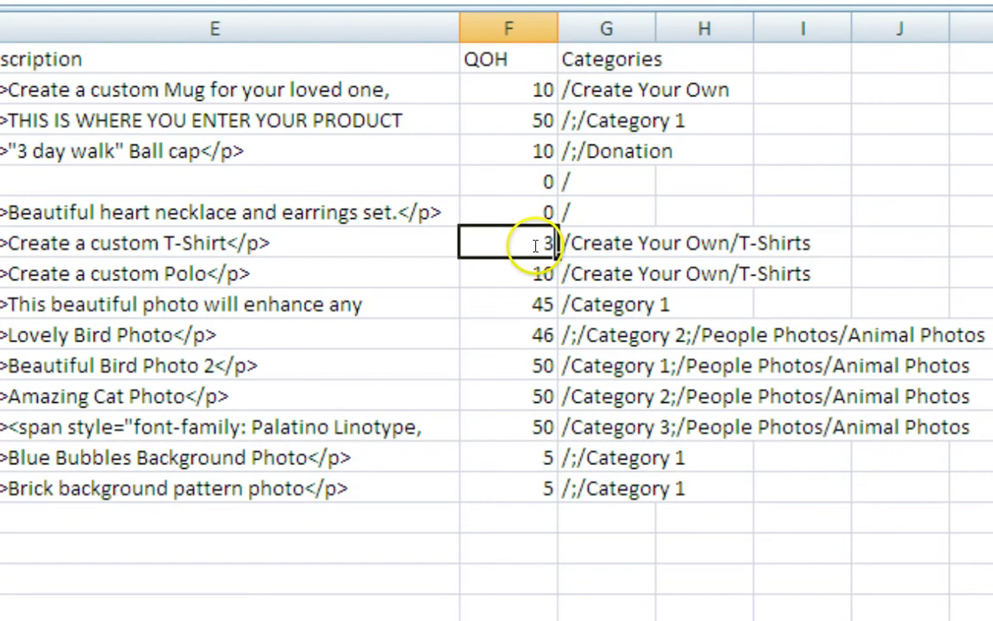
{"action": "type", "text": "0"}
{"action": "left_click", "coordinate": [539, 273]}
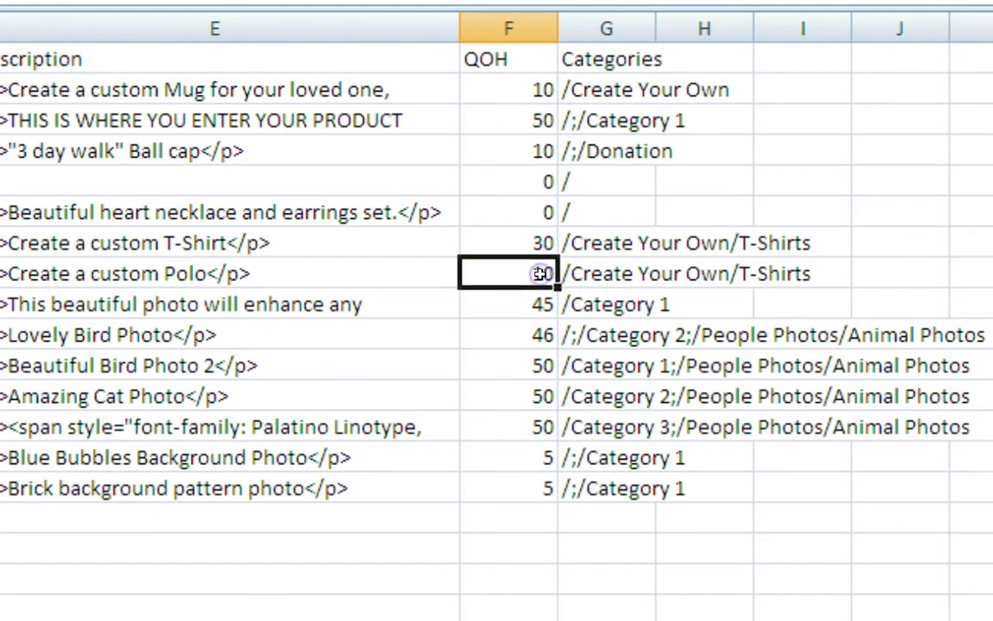
{"action": "type", "text": "30"}
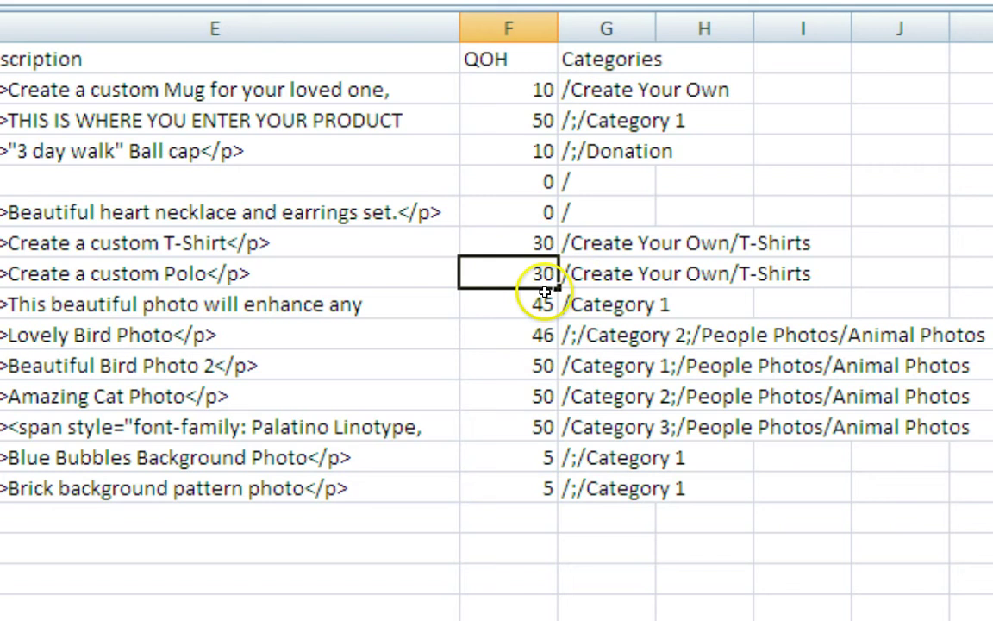
{"action": "left_click", "coordinate": [545, 290]}
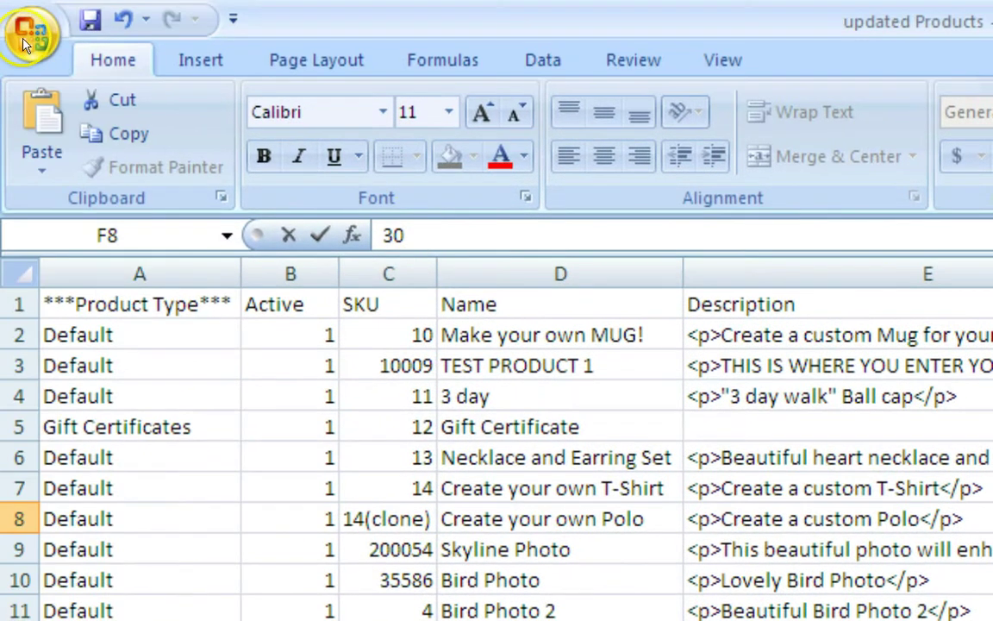
Save the updated Products file, keeping the CSV (Comma delimited) format.
{"action": "left_click", "coordinate": [23, 43]}
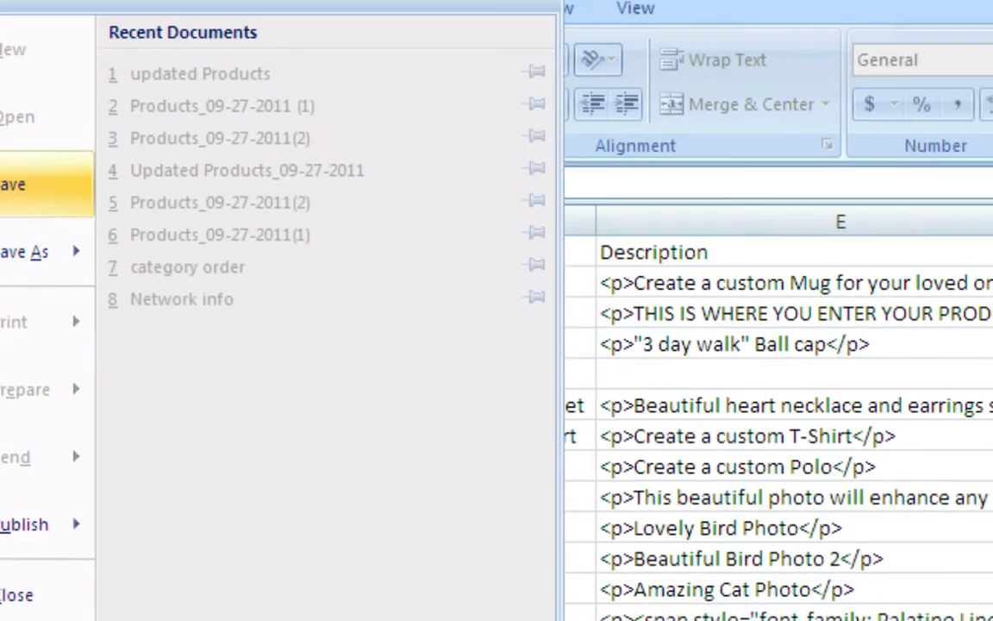
{"action": "left_click", "coordinate": [48, 237]}
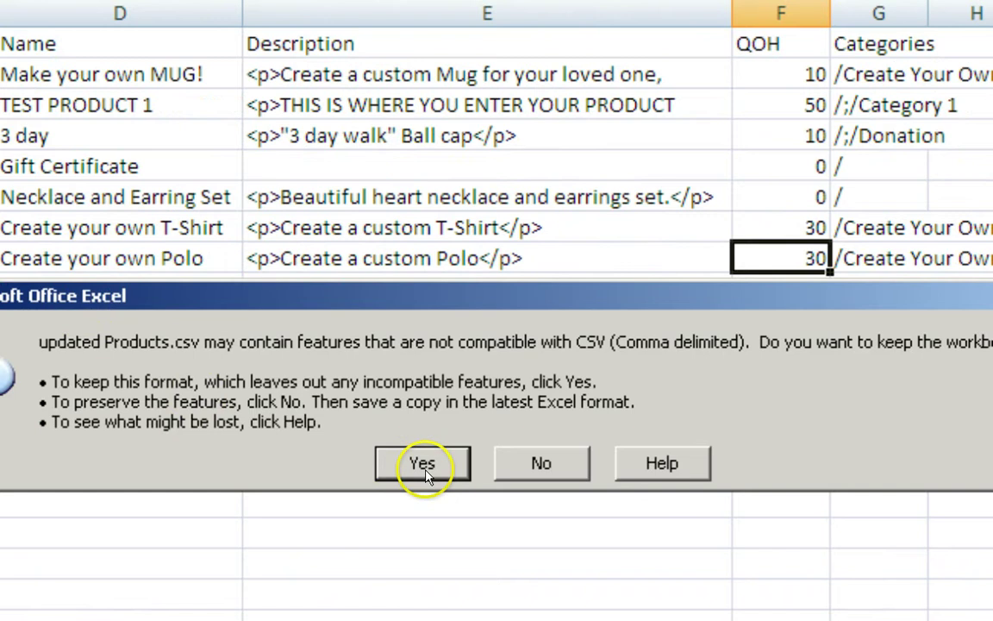
{"action": "left_click", "coordinate": [420, 464]}
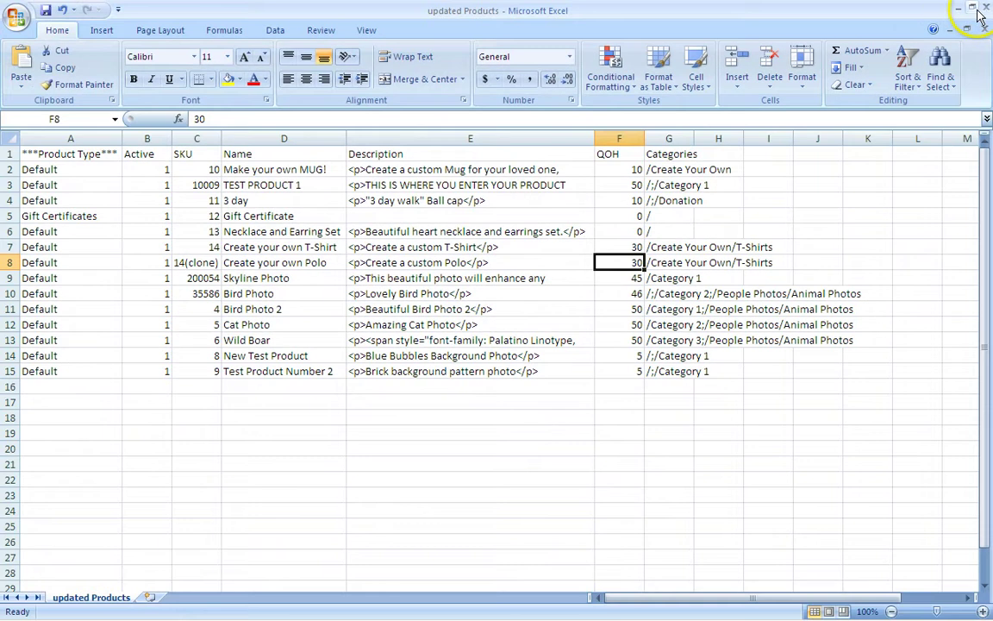
Switch to the Website Forge member area and open Import Products for the Ecommerce: Products (m7) module of videos.websiteforge.com.
{"action": "left_click", "coordinate": [970, 18]}
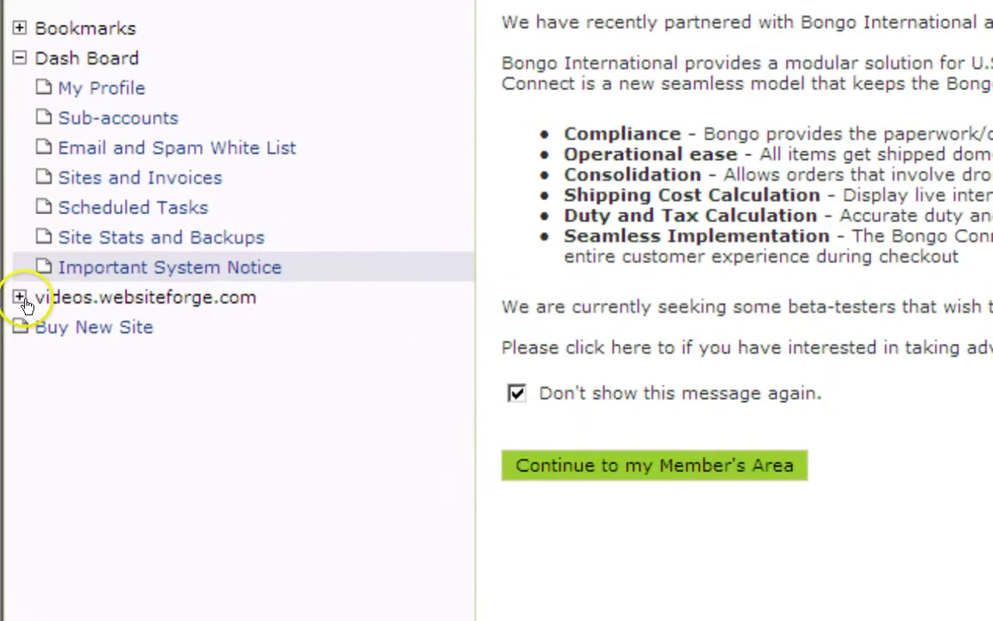
{"action": "left_click", "coordinate": [21, 298]}
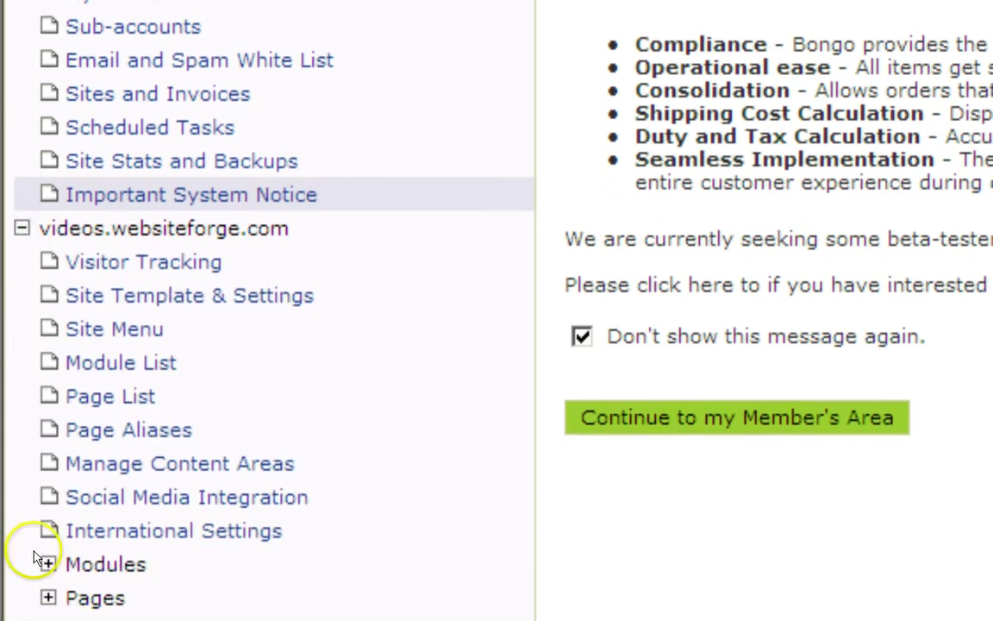
{"action": "left_click", "coordinate": [47, 614]}
{"action": "scroll", "coordinate": [45, 351], "scroll_direction": "down", "scroll_amount": 3}
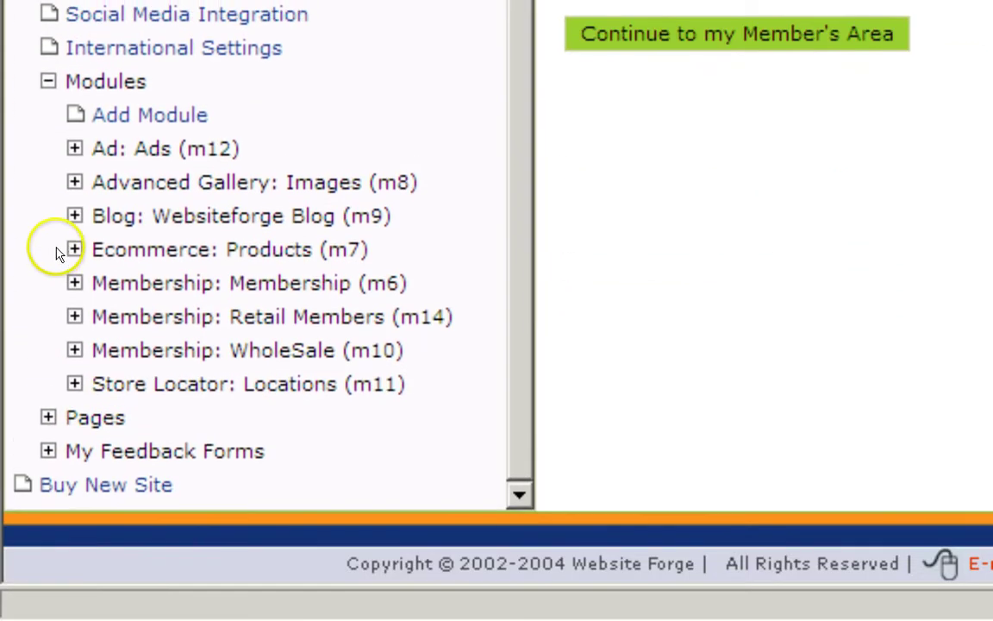
{"action": "left_click", "coordinate": [75, 249]}
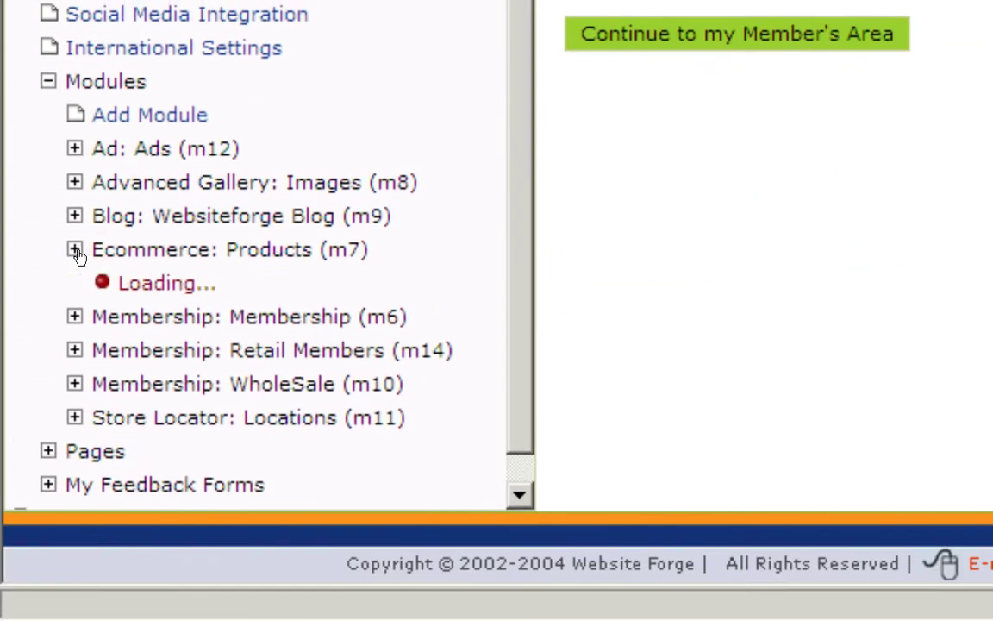
{"action": "scroll", "coordinate": [77, 254], "scroll_direction": "down", "scroll_amount": 3}
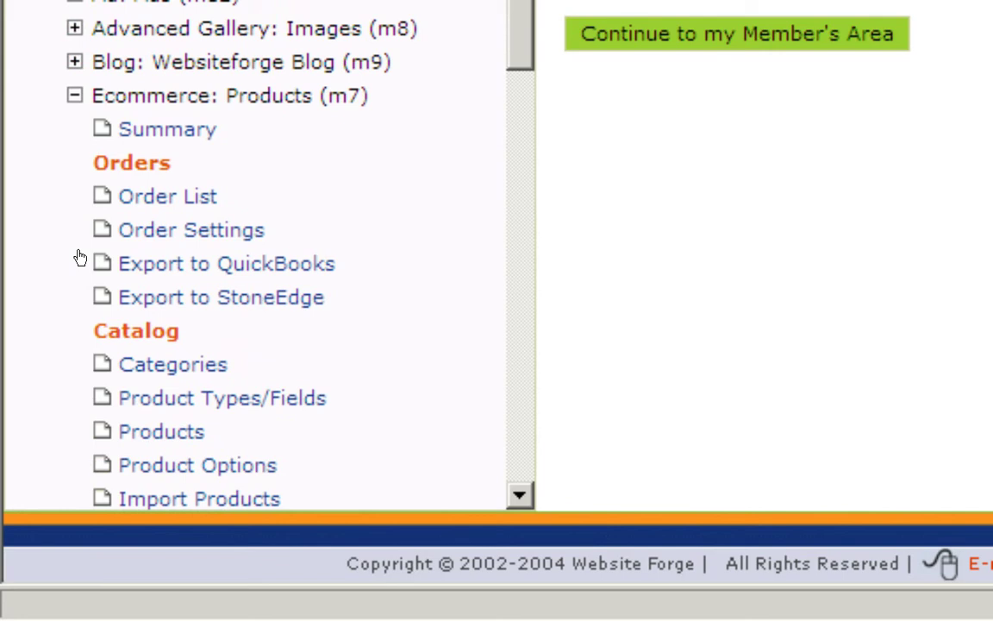
{"action": "scroll", "coordinate": [77, 259], "scroll_direction": "down", "scroll_amount": 3}
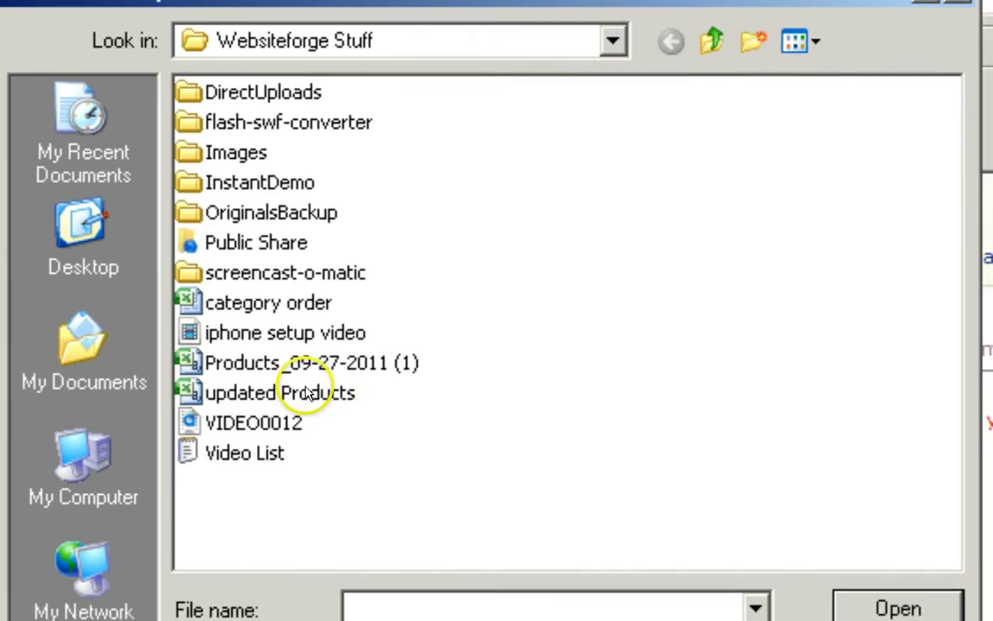
Choose the updated Products file as the text file to import and parse its first line.
{"action": "left_click", "coordinate": [317, 408]}
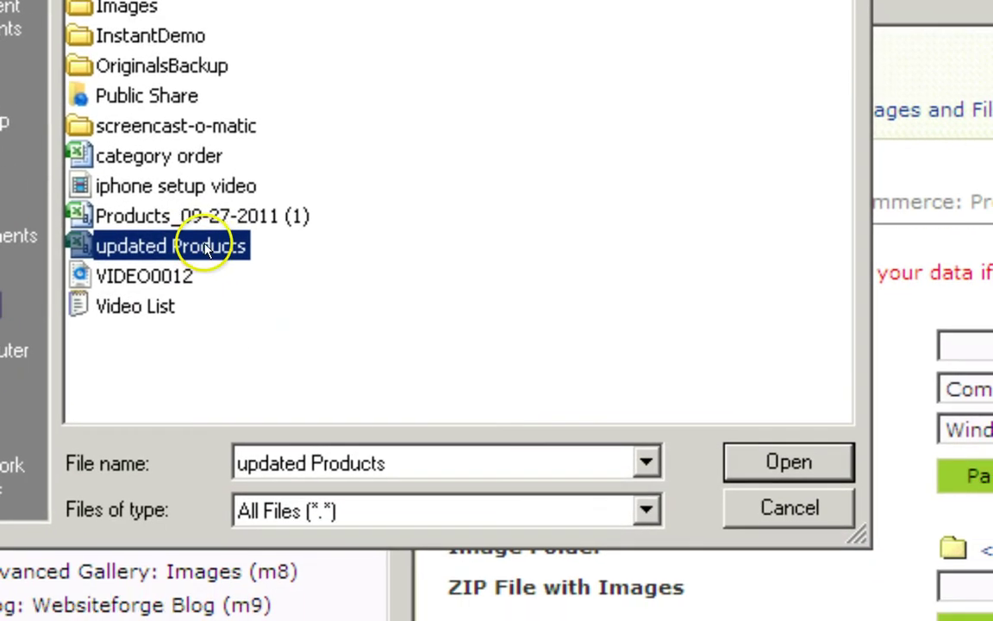
{"action": "left_click", "coordinate": [760, 460]}
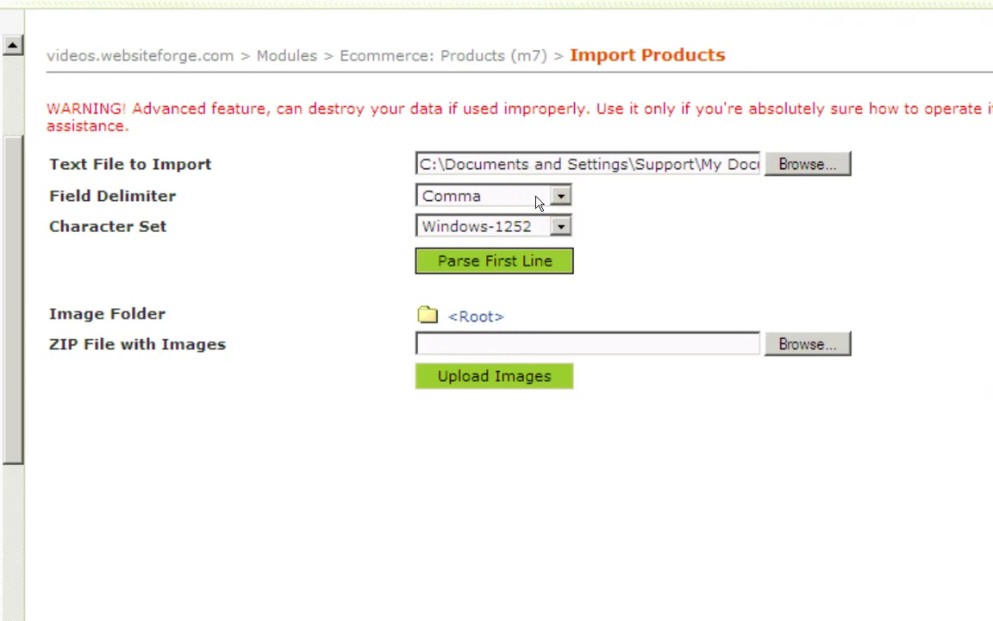
{"action": "left_click", "coordinate": [560, 226]}
{"action": "left_click", "coordinate": [556, 263]}
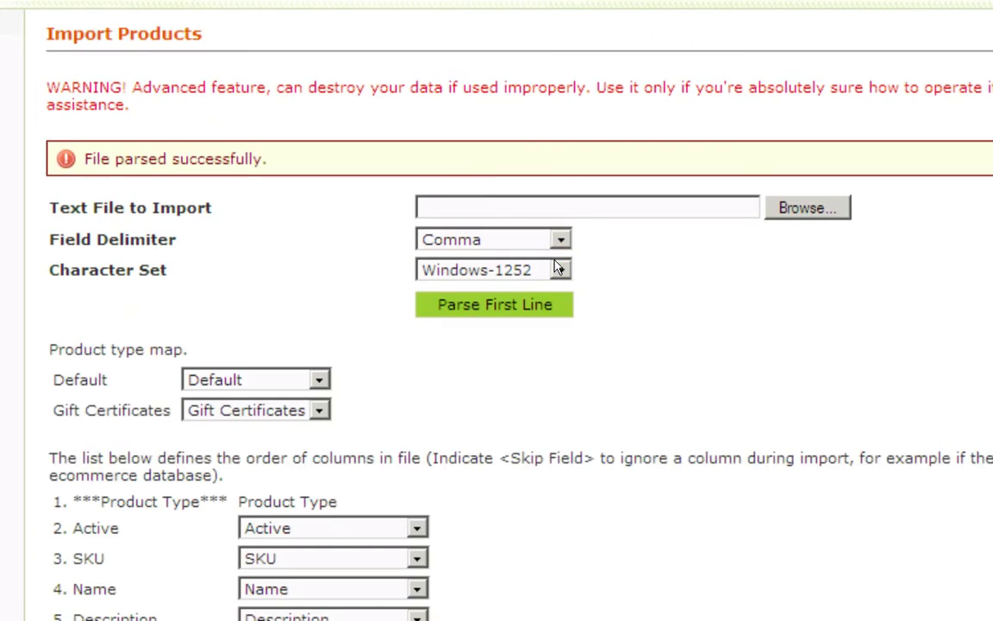
Review the character set, the product type map and the field assigned to each imported column.
{"action": "left_click", "coordinate": [560, 269]}
{"action": "left_click", "coordinate": [616, 328]}
{"action": "scroll", "coordinate": [615, 327], "scroll_direction": "down", "scroll_amount": 3}
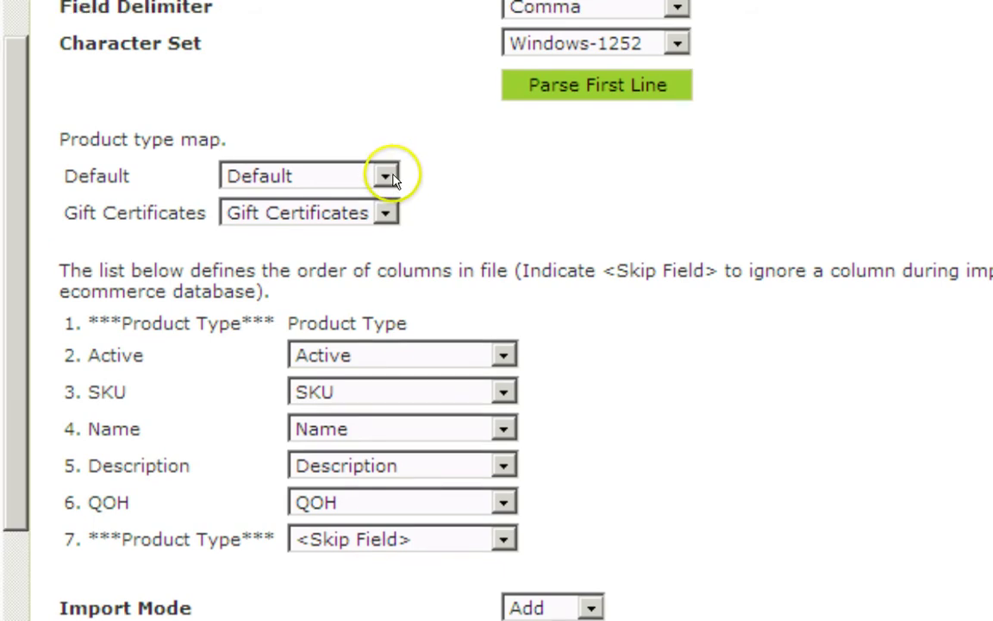
{"action": "left_click", "coordinate": [392, 217]}
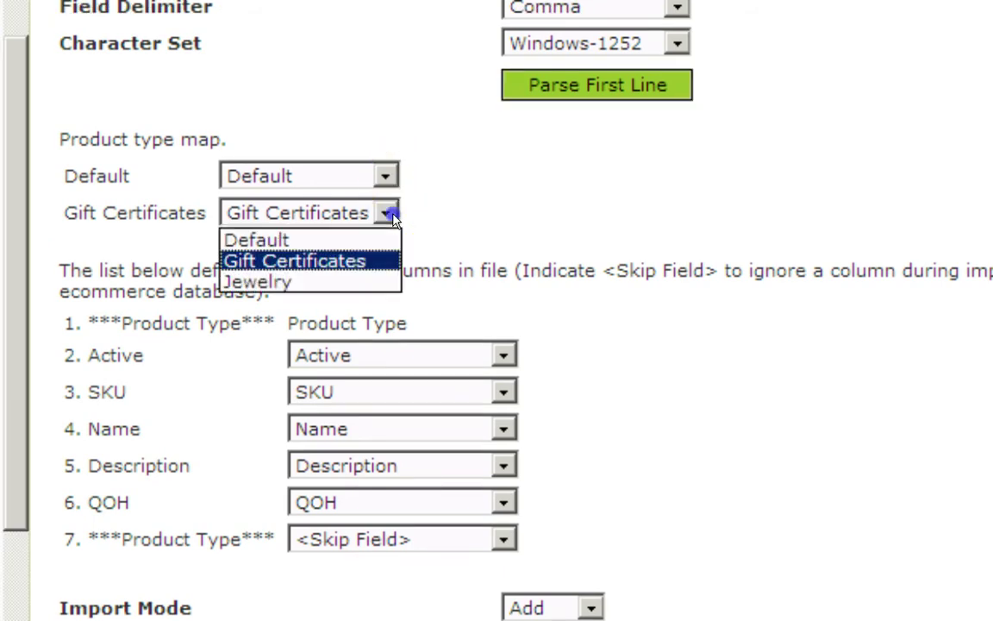
{"action": "left_click", "coordinate": [388, 212]}
{"action": "left_click", "coordinate": [488, 215]}
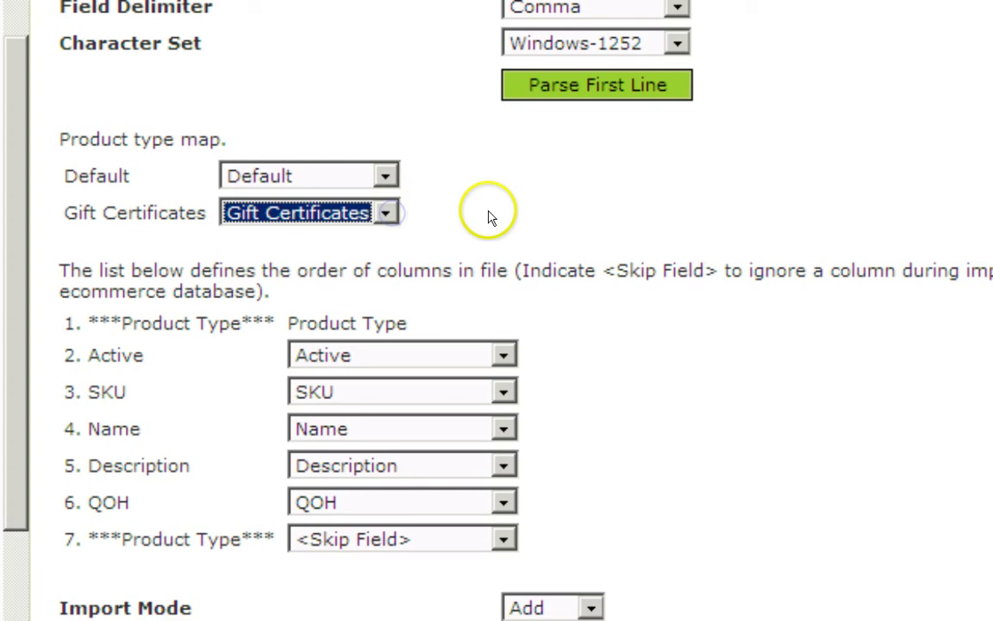
{"action": "scroll", "coordinate": [487, 217], "scroll_direction": "down", "scroll_amount": 2}
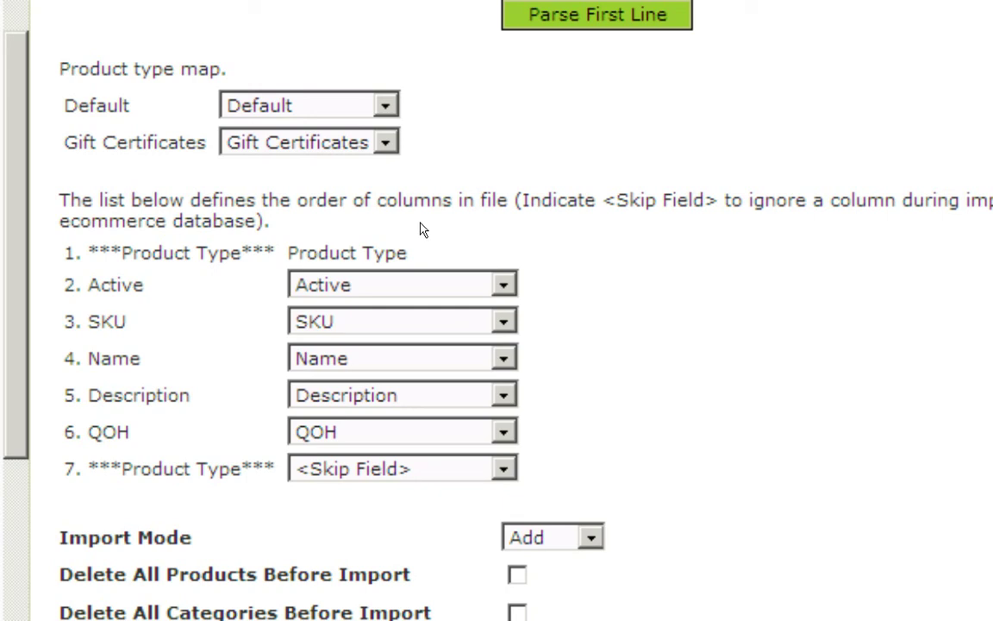
{"action": "left_click", "coordinate": [421, 257]}
{"action": "left_click", "coordinate": [502, 323]}
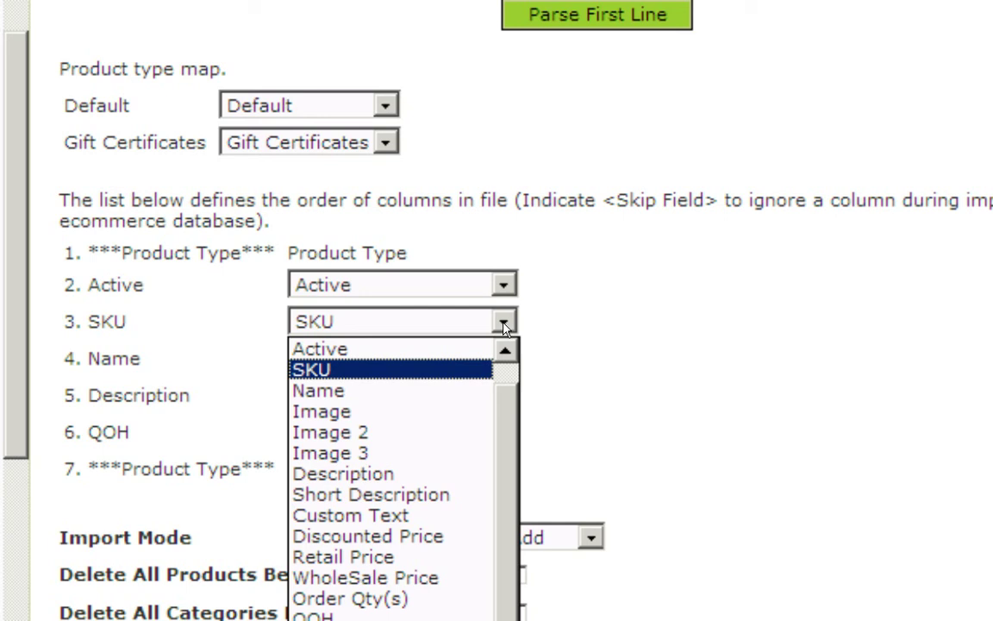
{"action": "left_click", "coordinate": [503, 323]}
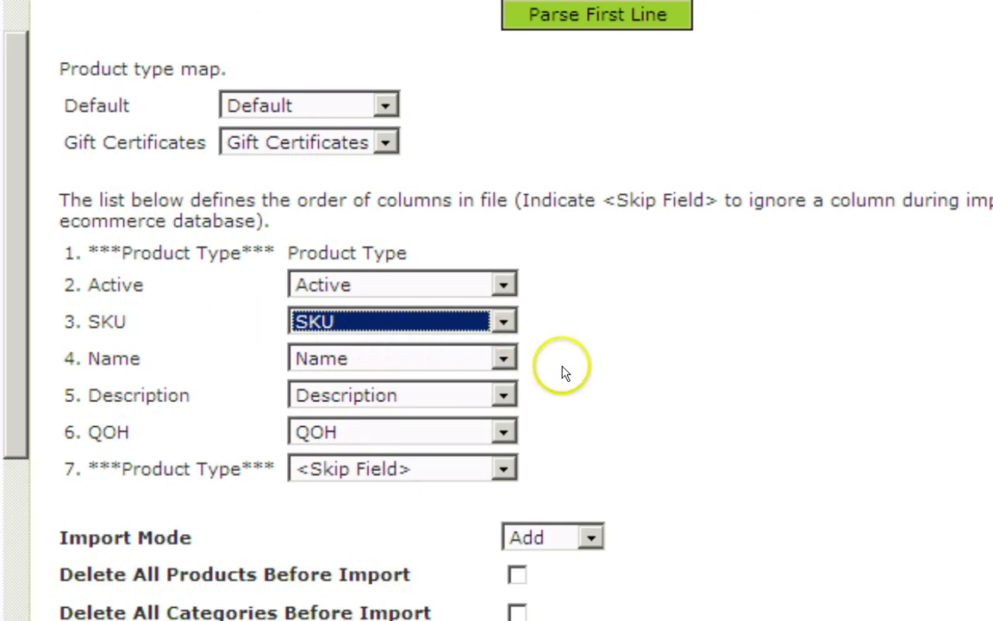
Set the import mode to Update and exclude the first line of the file from the import.
{"action": "left_click", "coordinate": [591, 533]}
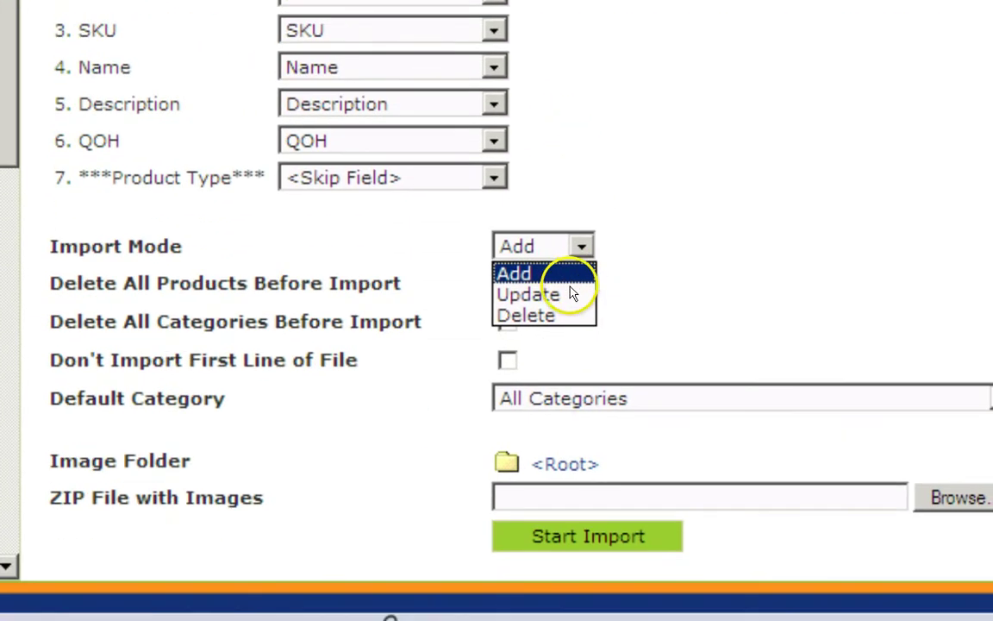
{"action": "left_click", "coordinate": [569, 295]}
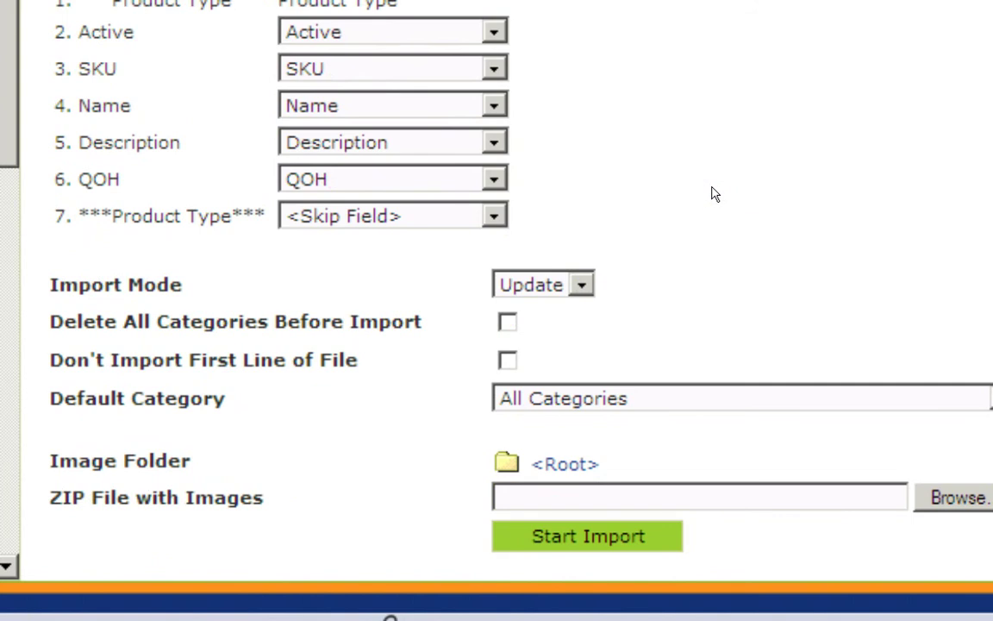
{"action": "left_click", "coordinate": [711, 185]}
{"action": "left_click", "coordinate": [506, 361]}
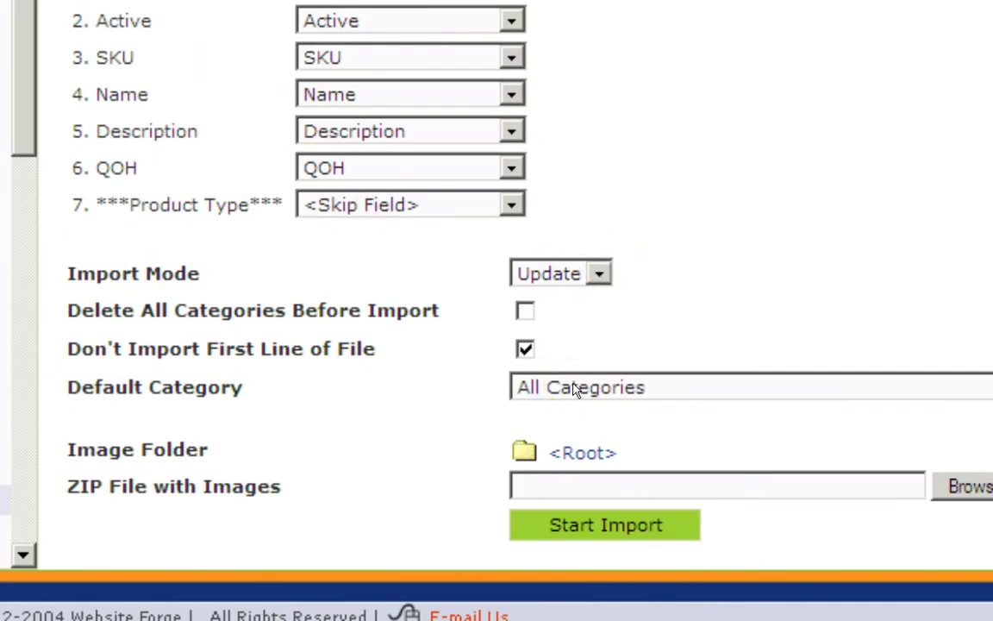
Keep All Categories as the default category and start the product import.
{"action": "left_click", "coordinate": [641, 395]}
{"action": "left_click", "coordinate": [641, 389]}
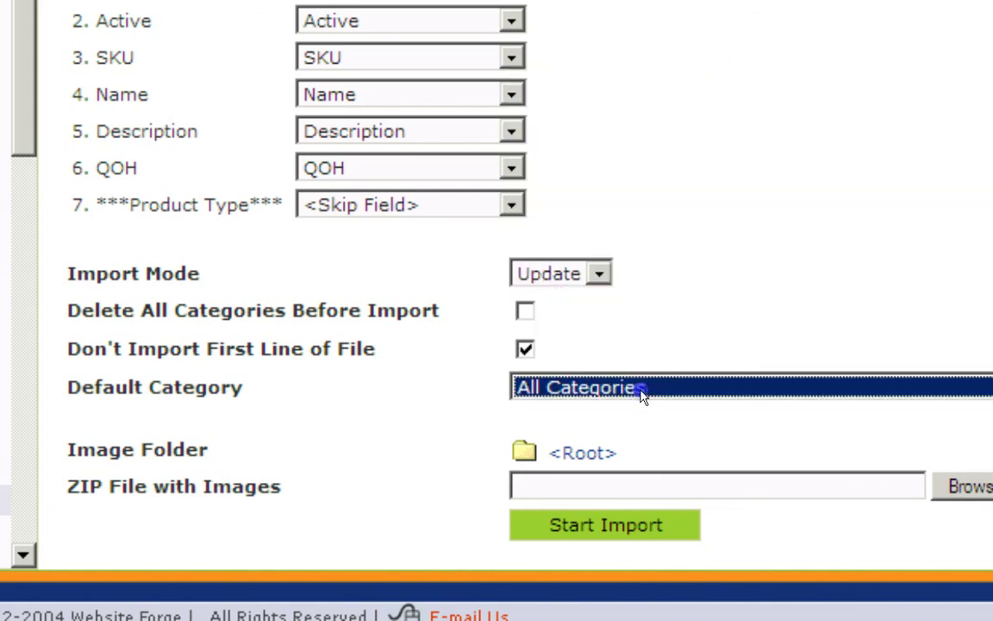
{"action": "left_click", "coordinate": [431, 405]}
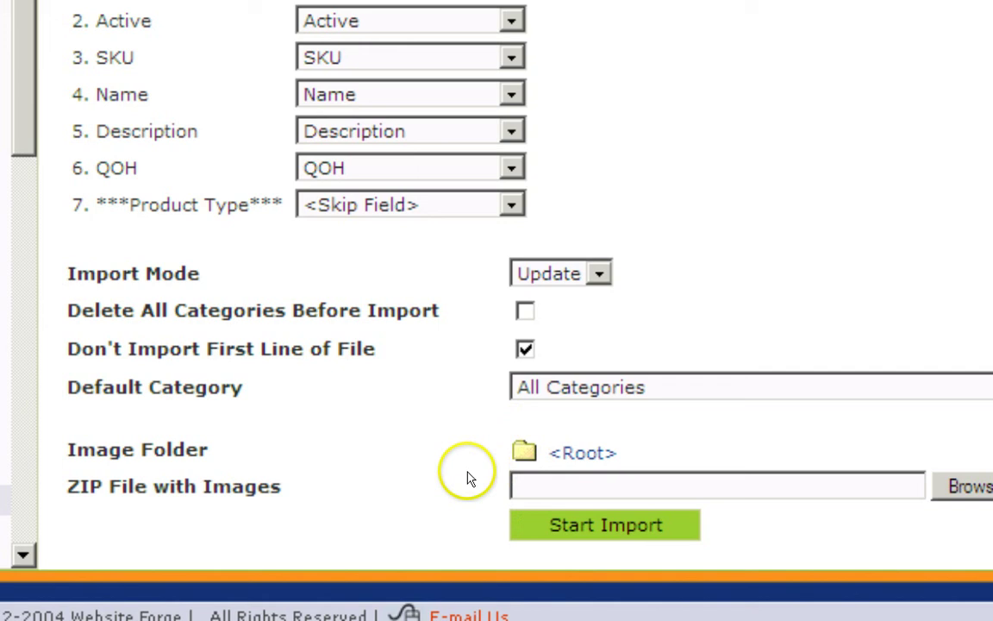
{"action": "left_click", "coordinate": [540, 534]}
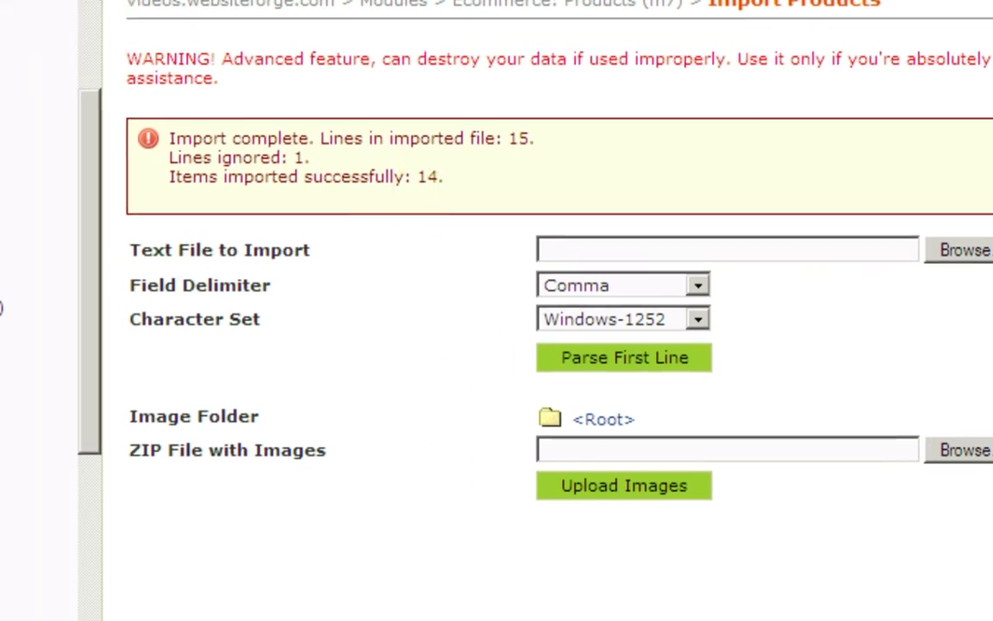
Open the module's product list and check the QOH values of Create your own T-Shirt and Create your own Polo.
{"action": "left_click", "coordinate": [152, 439]}
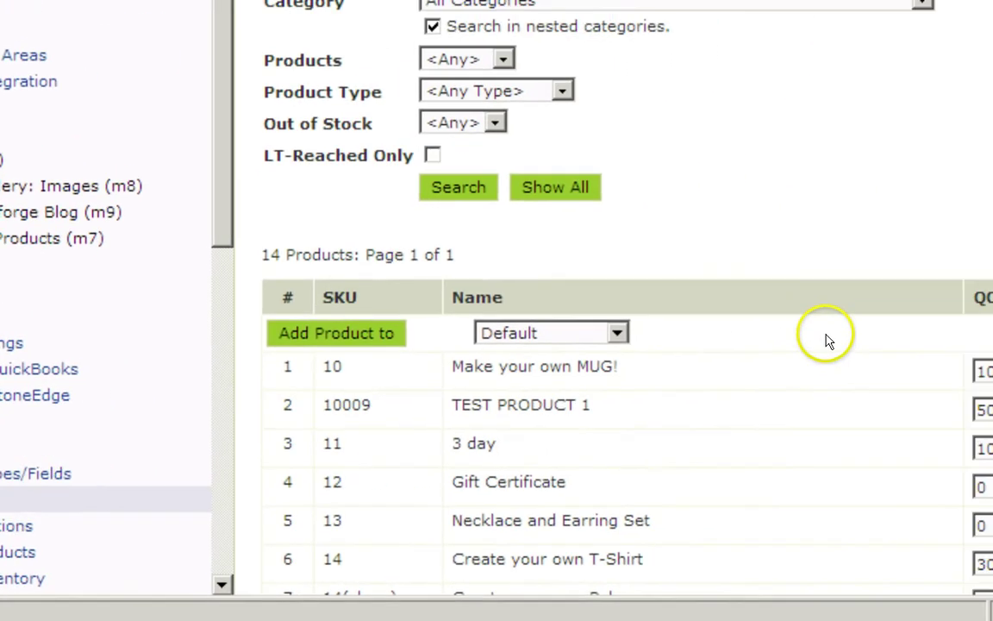
{"action": "scroll", "coordinate": [826, 341], "scroll_direction": "down", "scroll_amount": 3}
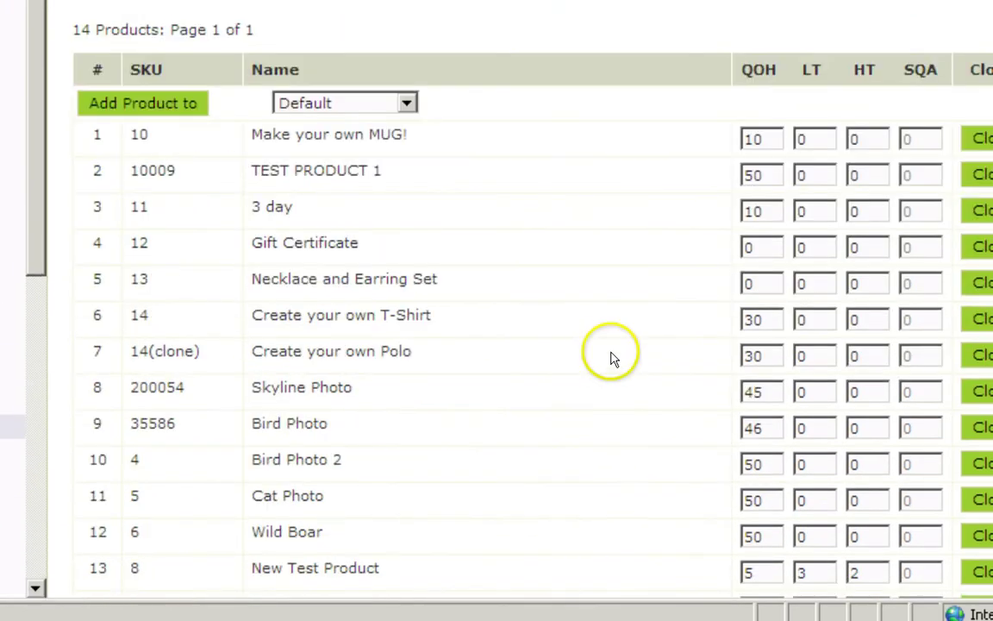
{"action": "scroll", "coordinate": [610, 361], "scroll_direction": "down", "scroll_amount": 3}
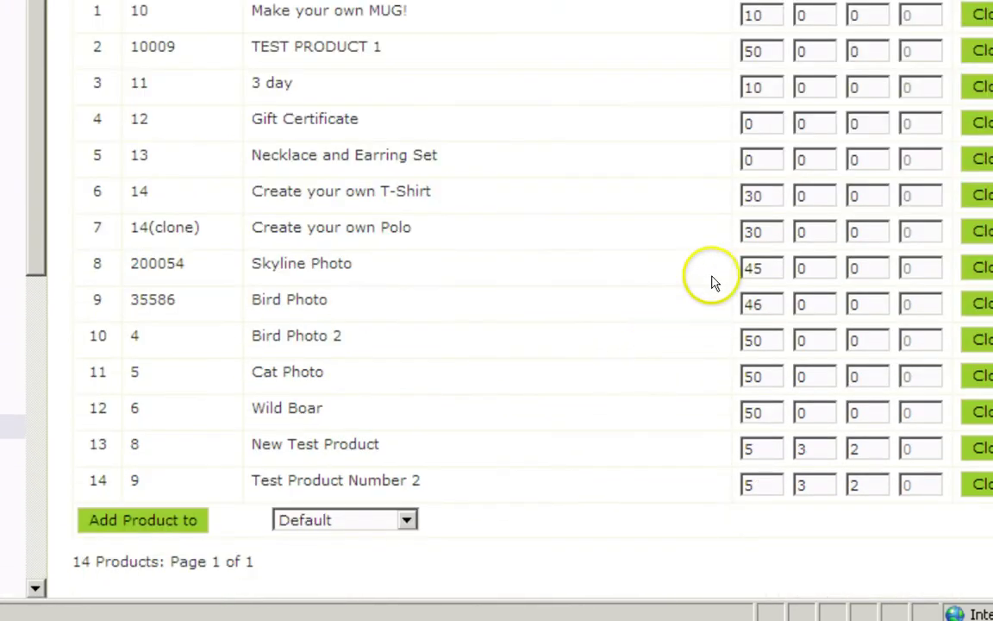
{"action": "left_click", "coordinate": [763, 194]}
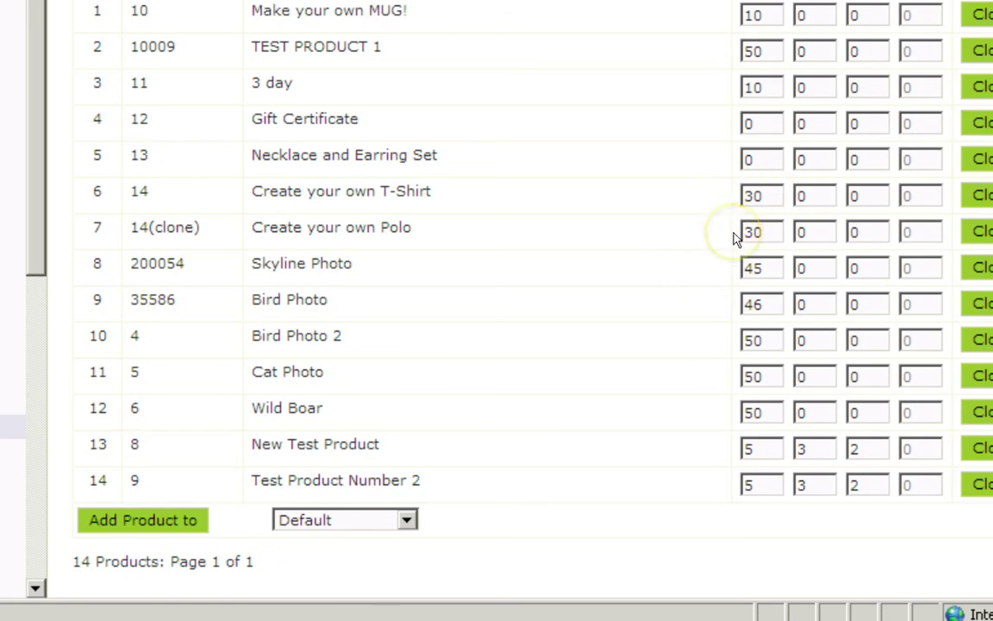
{"action": "left_click", "coordinate": [617, 222]}
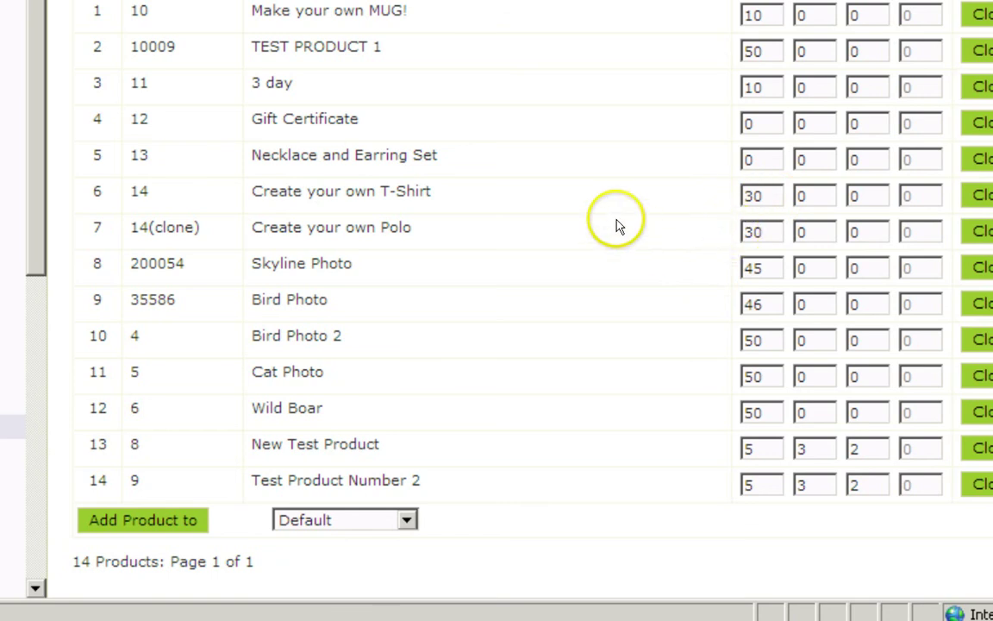